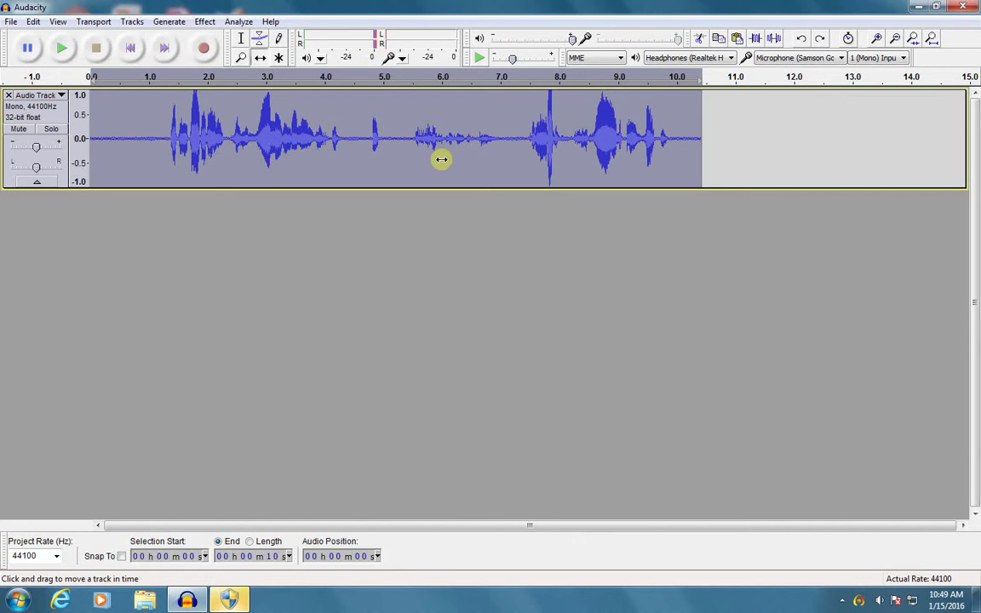
# Step: Play the recording, then select the mistaken passage from about 4.4 s to 7.4 s
pyautogui.click(63, 49)
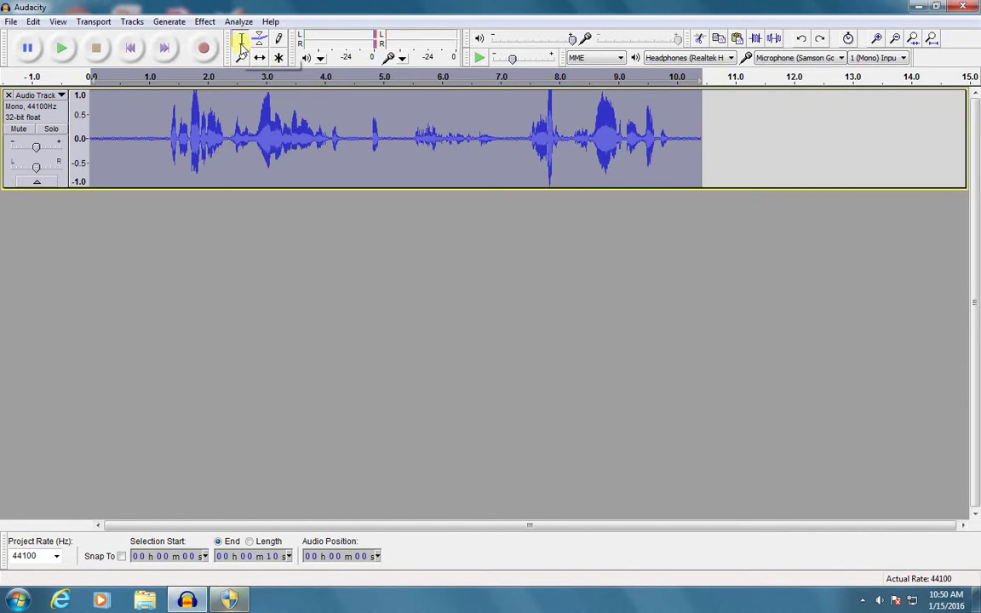
pyautogui.click(351, 137)
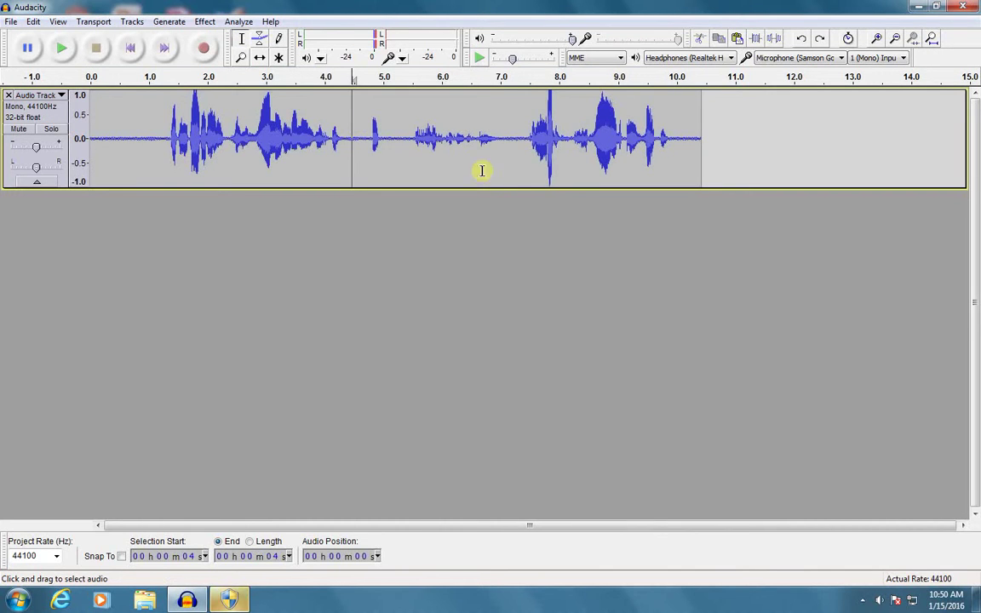
pyautogui.click(369, 139)
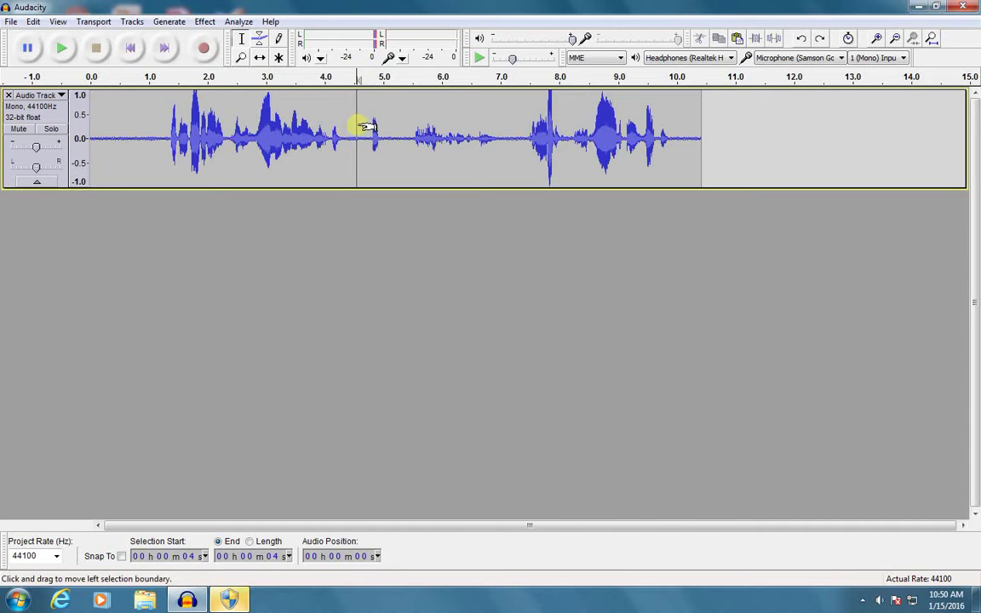
pyautogui.click(510, 136)
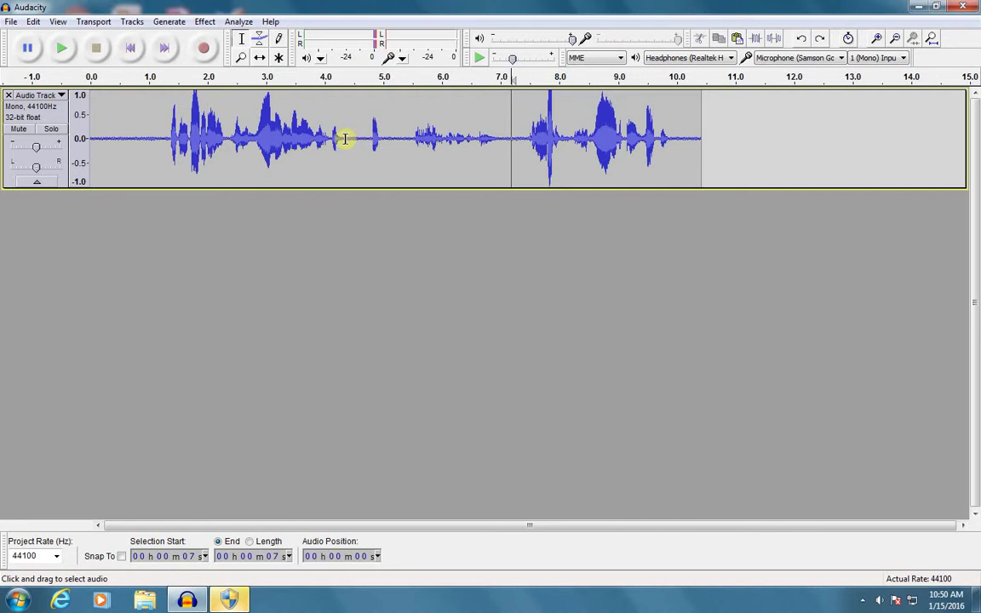
pyautogui.moveTo(345, 138); pyautogui.dragTo(527, 140)
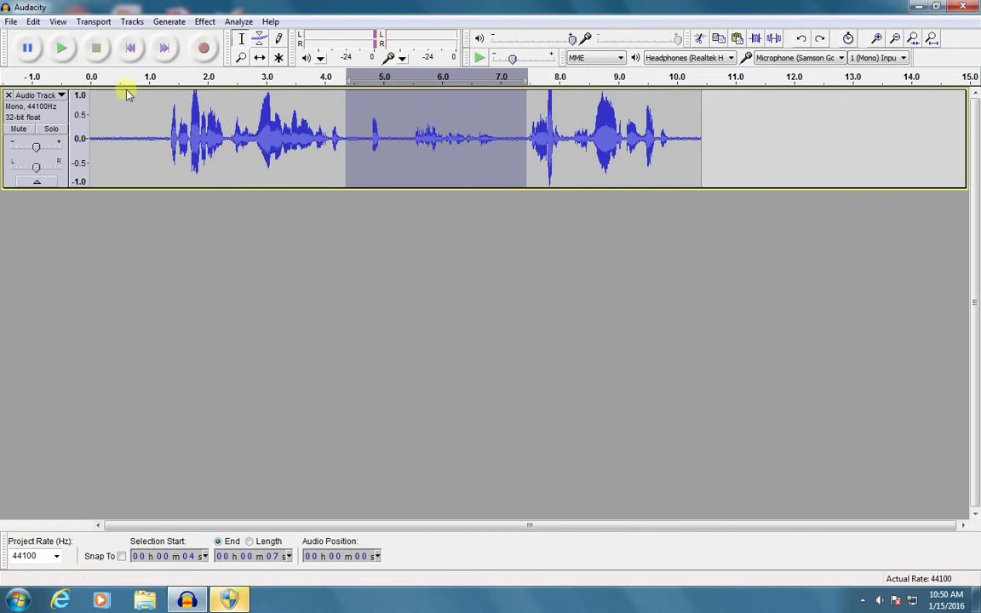
pyautogui.click(62, 49)
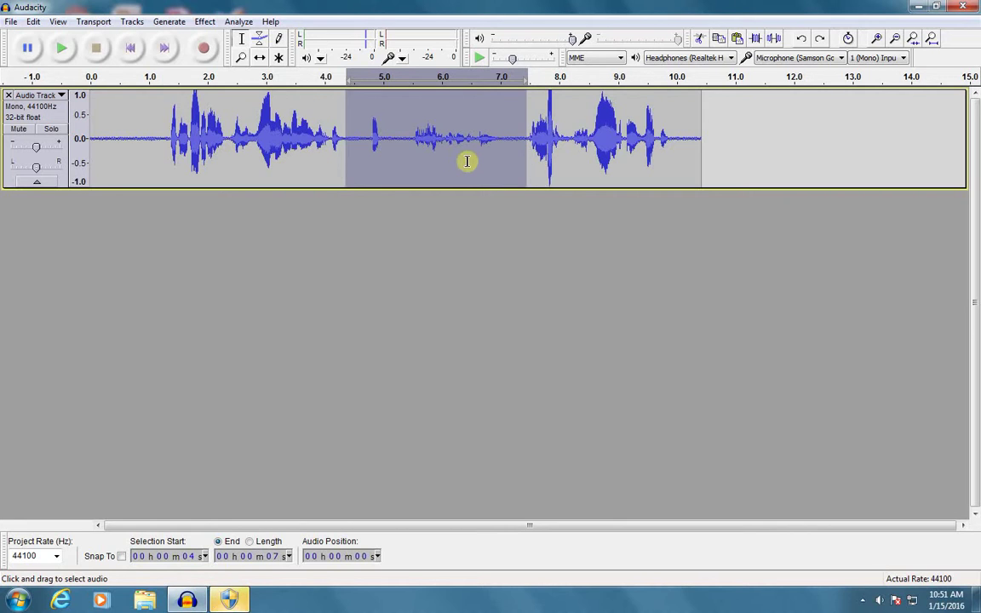
# Step: Cut the selected 4.4–7.4 s passage and play the shortened recording from the start
pyautogui.click(700, 40)
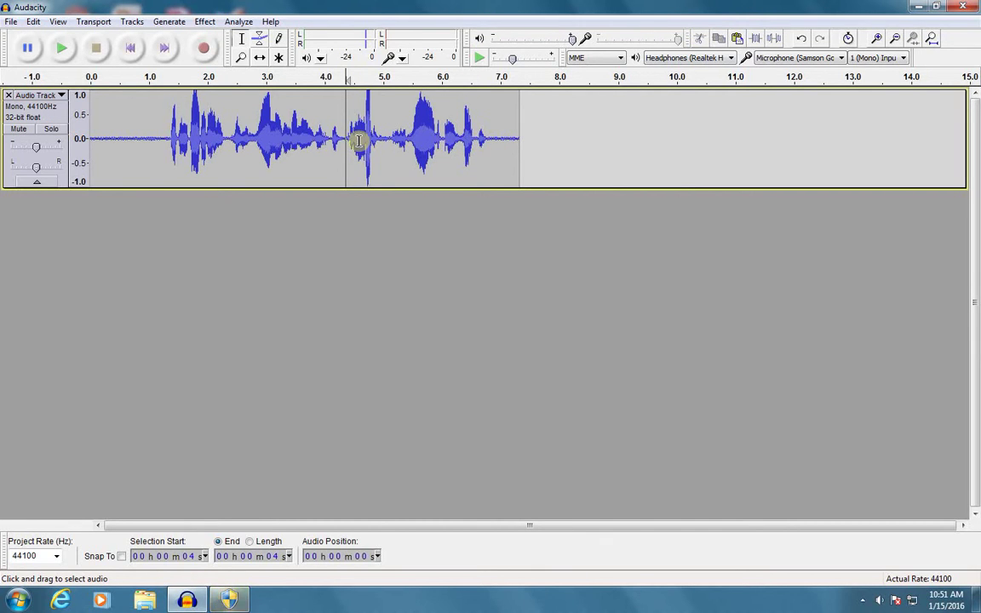
pyautogui.click(134, 136)
pyautogui.click(61, 50)
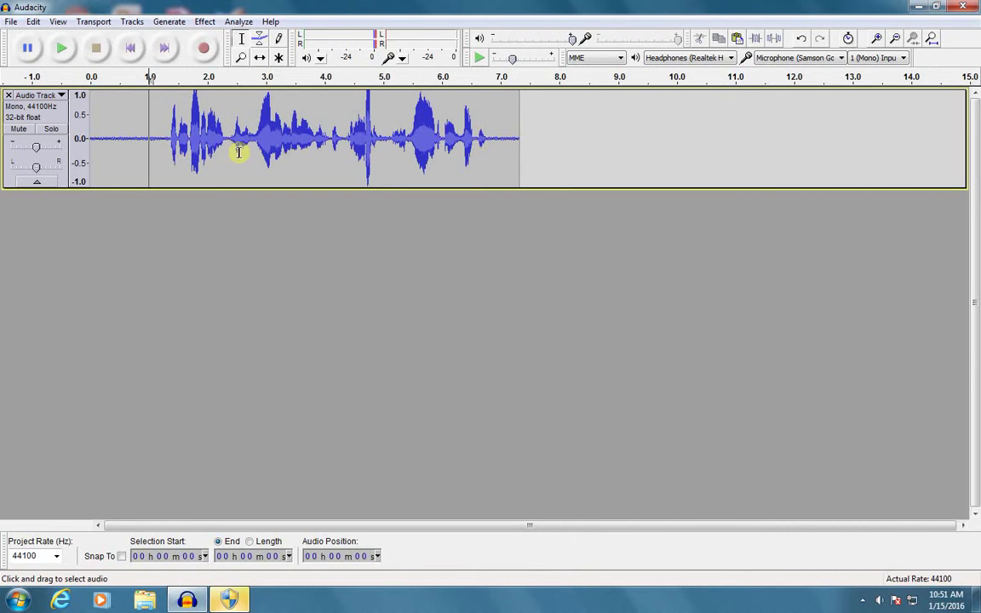
# Step: Undo the cut to restore the full 10.4 s recording, and place the cursor at about 4.4 s
pyautogui.click(802, 40)
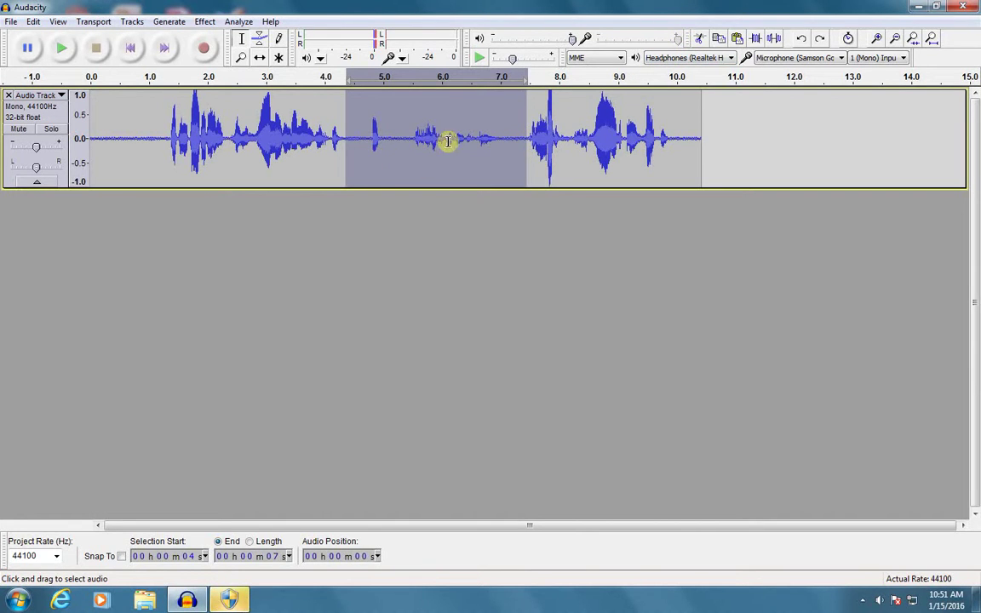
pyautogui.click(357, 138)
pyautogui.click(347, 137)
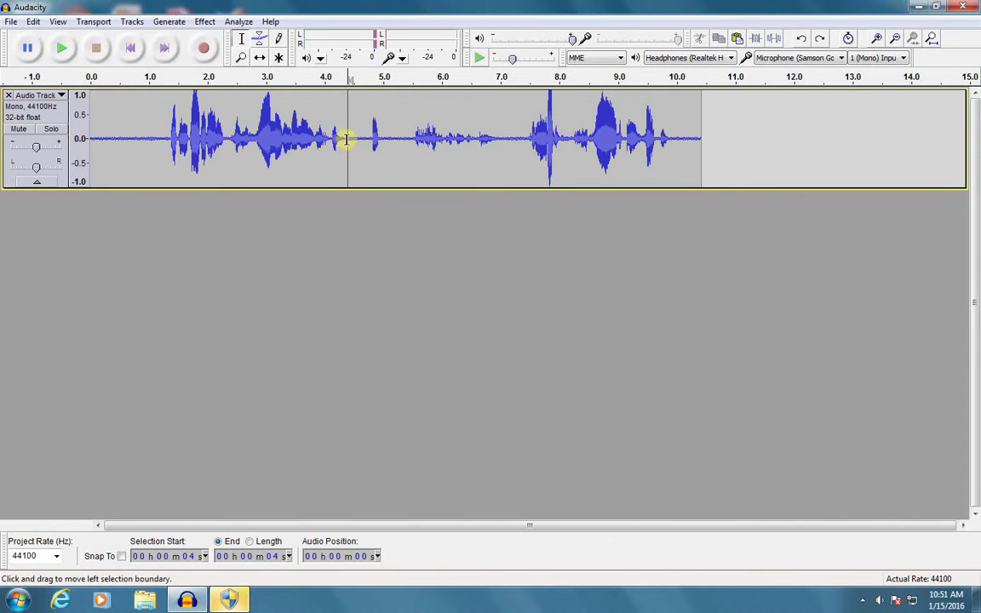
pyautogui.click(345, 139)
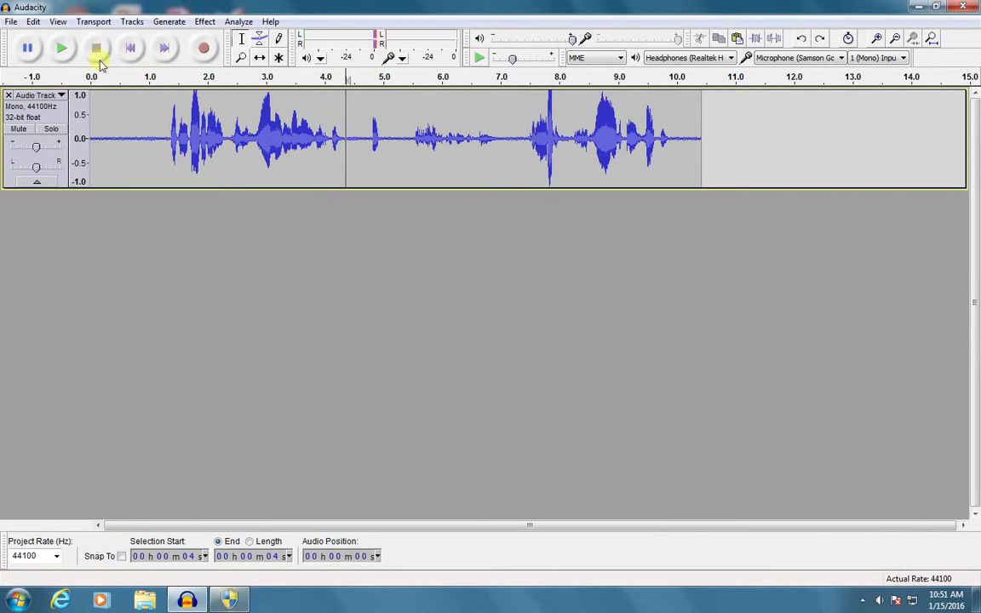
pyautogui.click(33, 21)
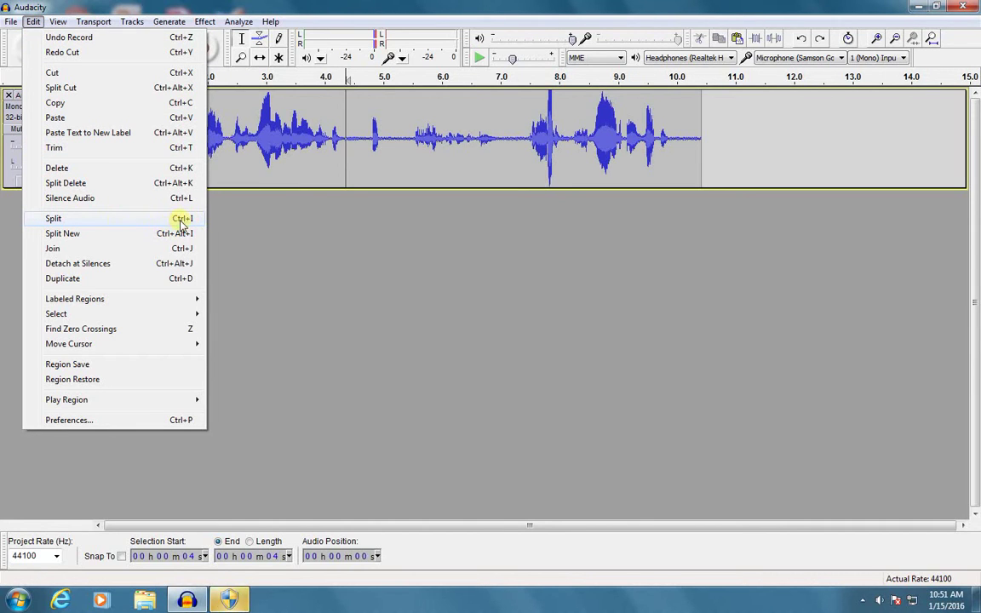
# Step: Use Edit > Split at about 4.4 s and again at 7.5 s, giving three clips
pyautogui.click(148, 218)
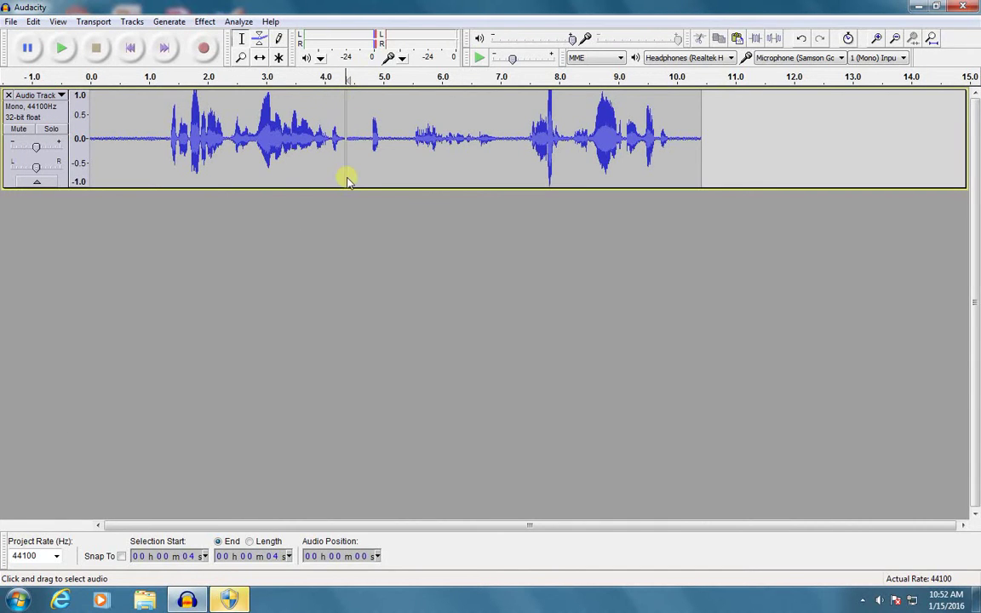
pyautogui.keyDown('shift'); pyautogui.click(523, 139); pyautogui.keyUp('shift')
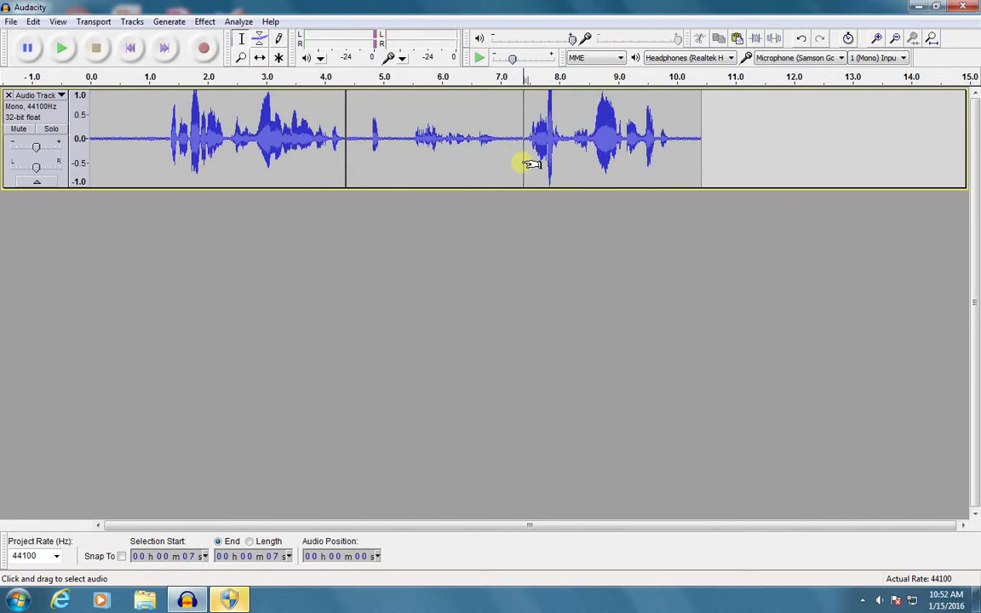
pyautogui.click(36, 23)
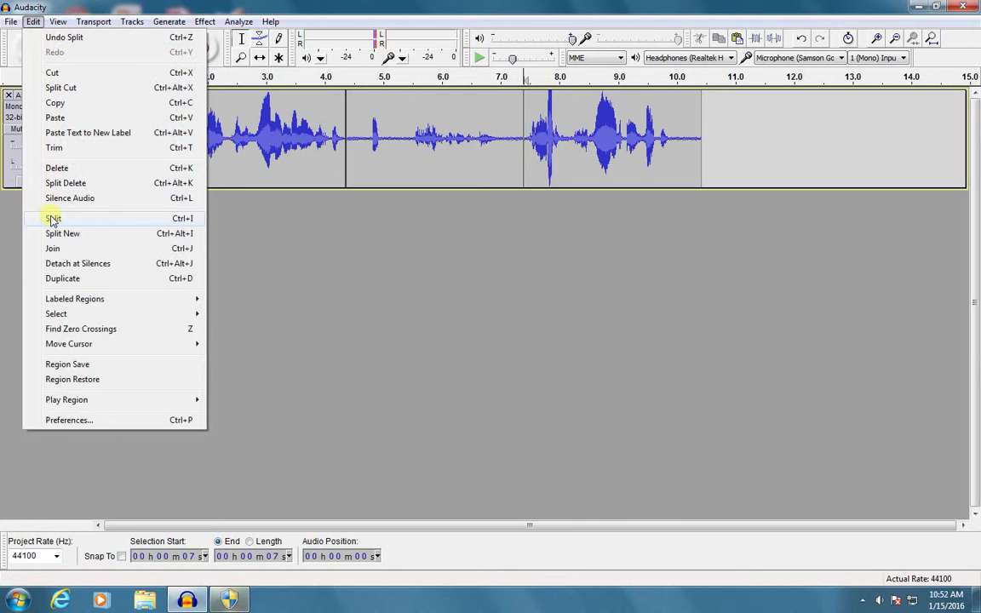
pyautogui.click(53, 218)
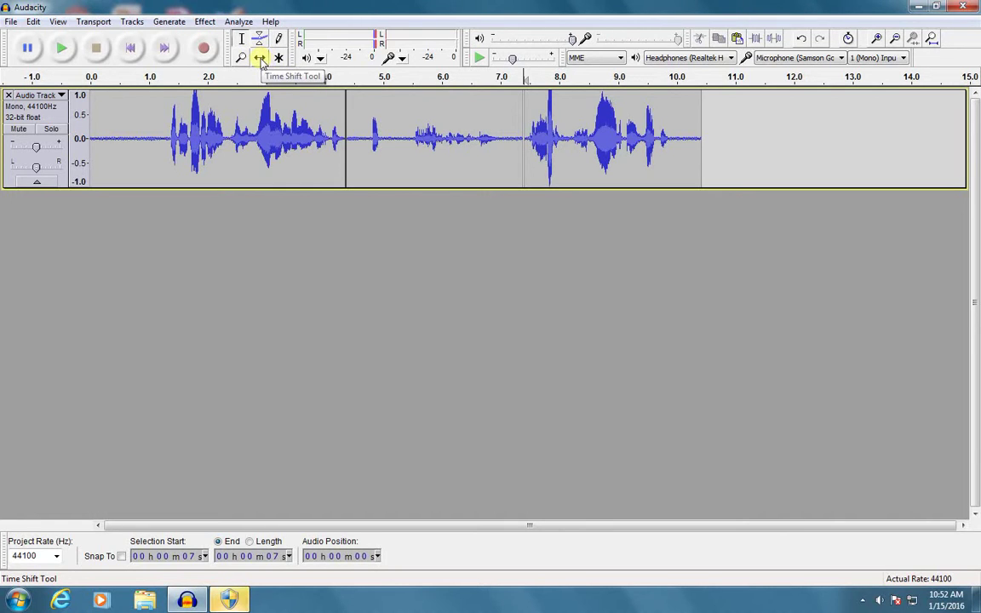
# Step: With the Time Shift tool, move the last clip to about 8.4 s and the middle clip slightly later
pyautogui.click(261, 58)
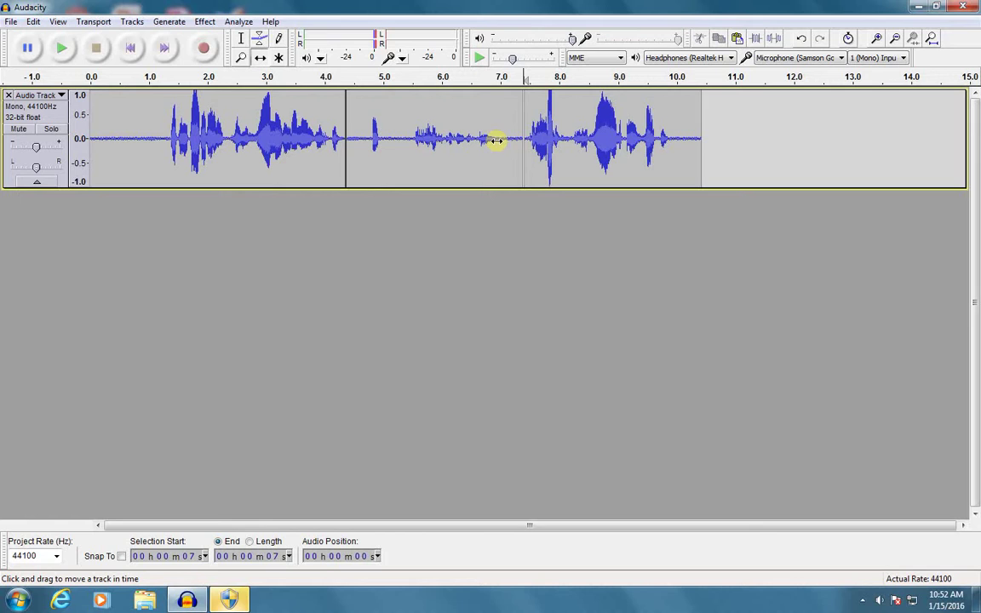
pyautogui.moveTo(589, 161); pyautogui.dragTo(629, 162)
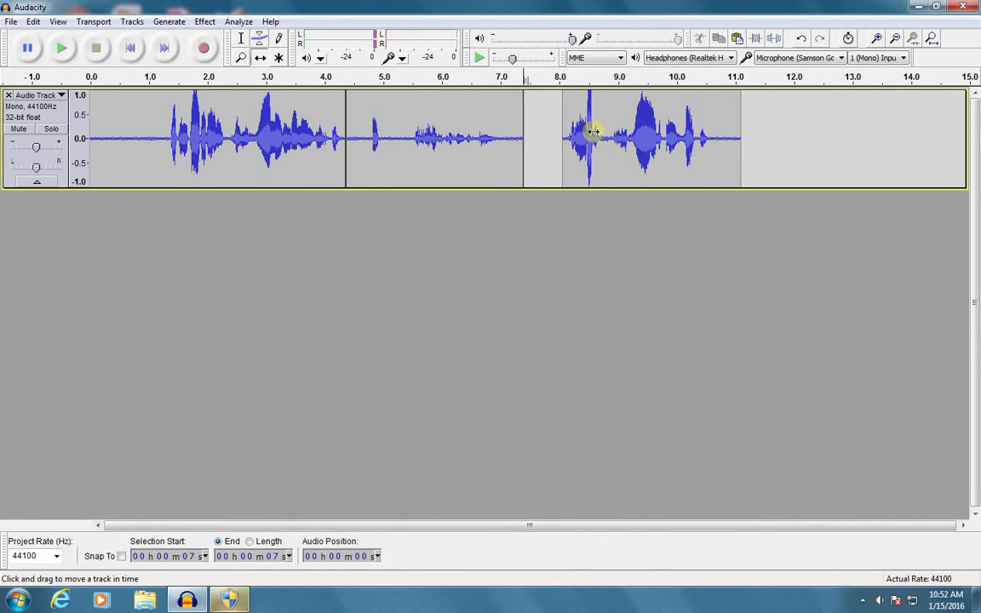
pyautogui.moveTo(409, 165); pyautogui.dragTo(427, 162)
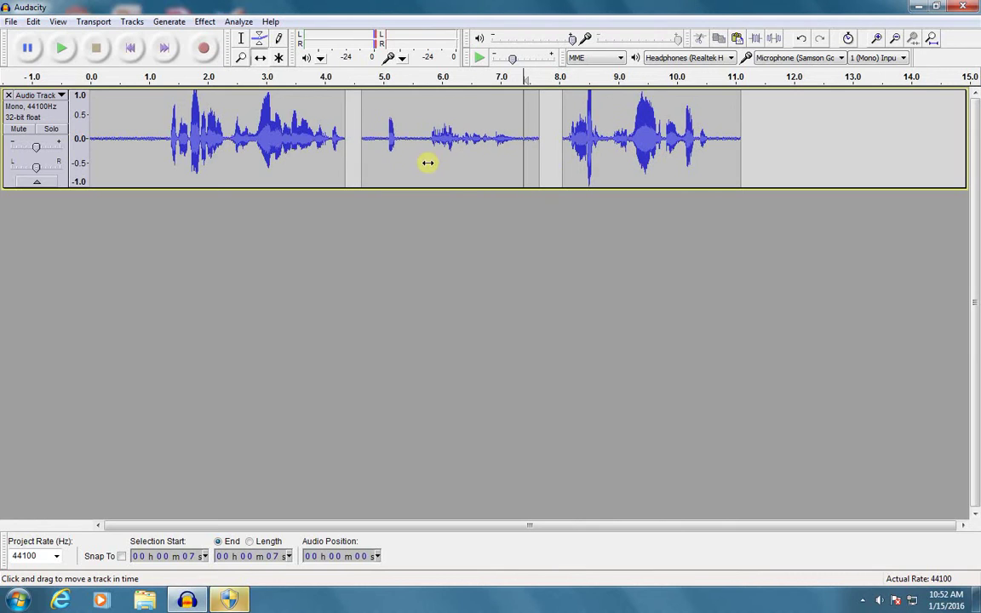
pyautogui.moveTo(284, 166); pyautogui.dragTo(286, 165)
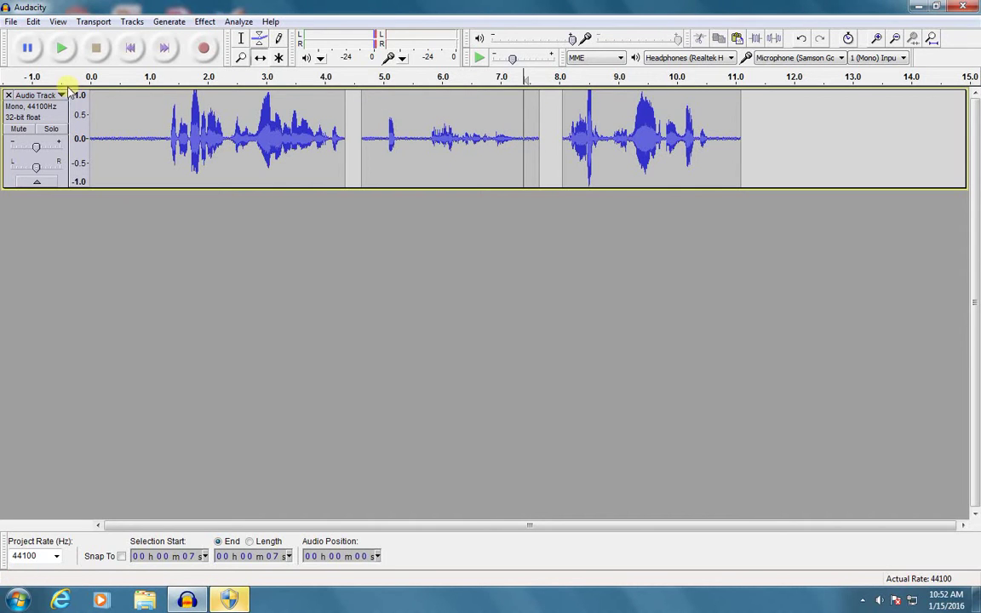
# Step: Cut the mistaken middle clip and slide the final clip left to about 4.5 s
pyautogui.click(241, 38)
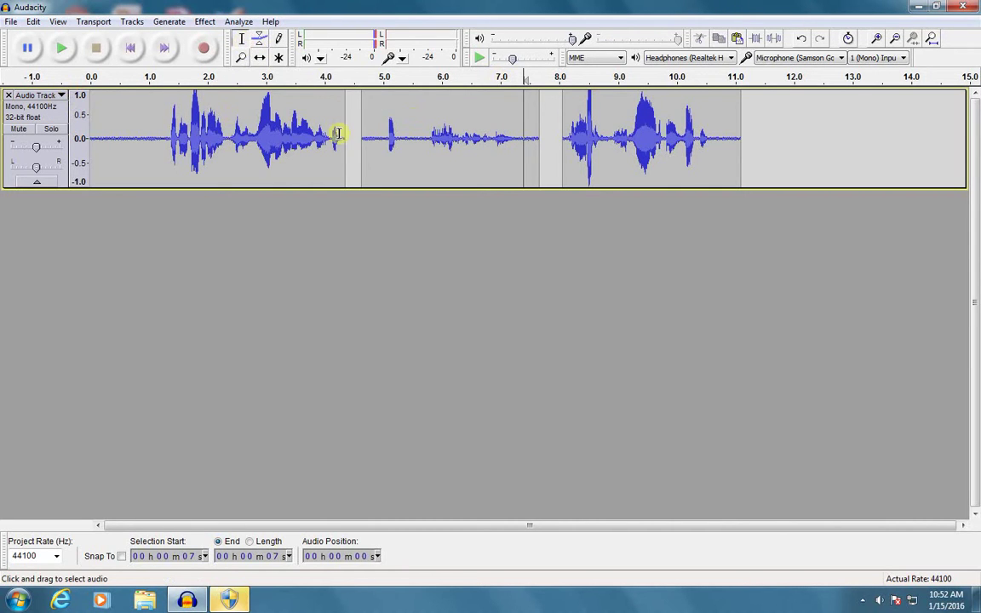
pyautogui.moveTo(359, 138); pyautogui.dragTo(542, 141)
pyautogui.click(698, 39)
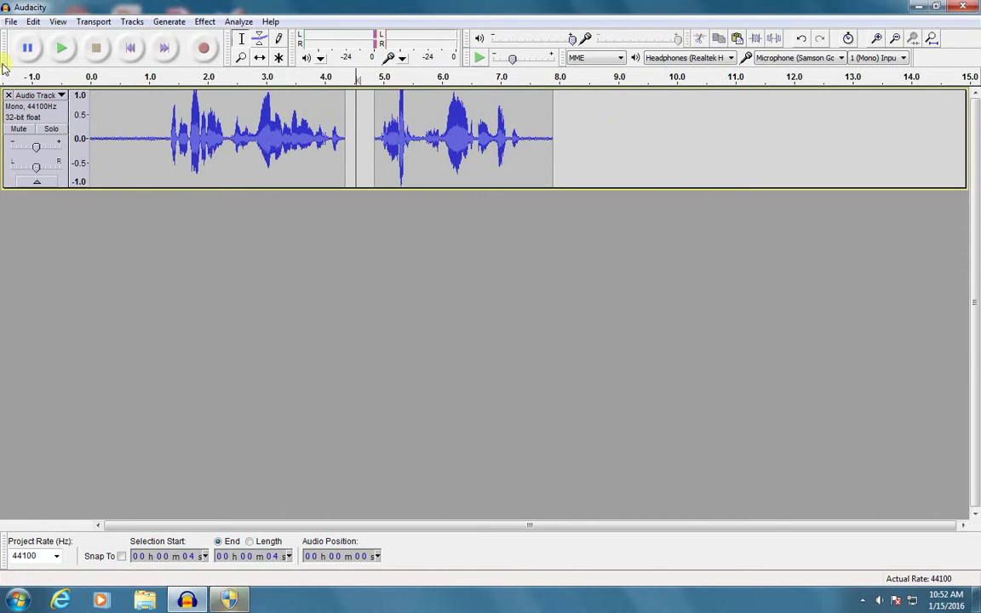
pyautogui.click(259, 57)
pyautogui.moveTo(407, 115); pyautogui.dragTo(405, 138)
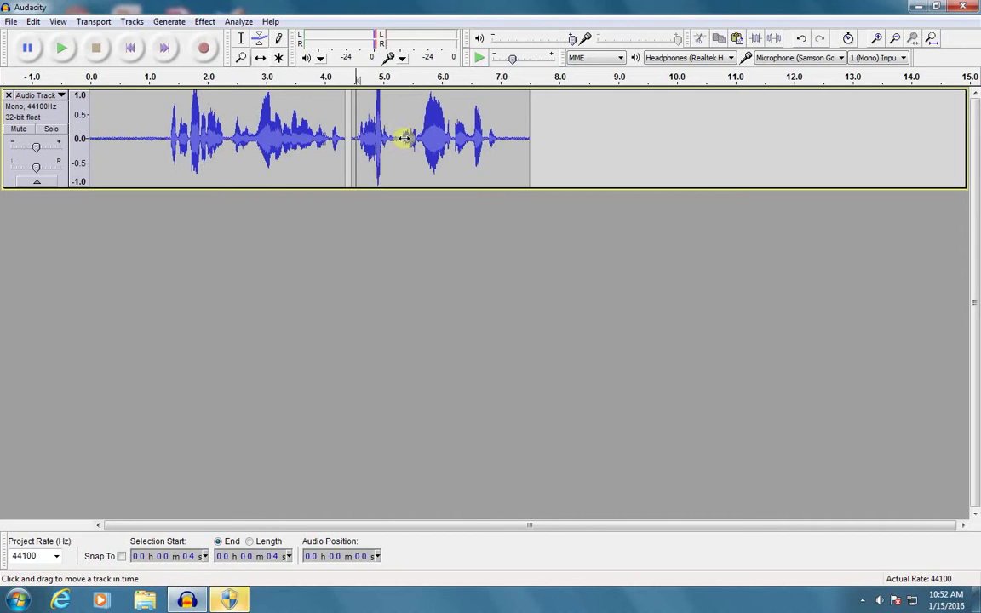
pyautogui.click(242, 40)
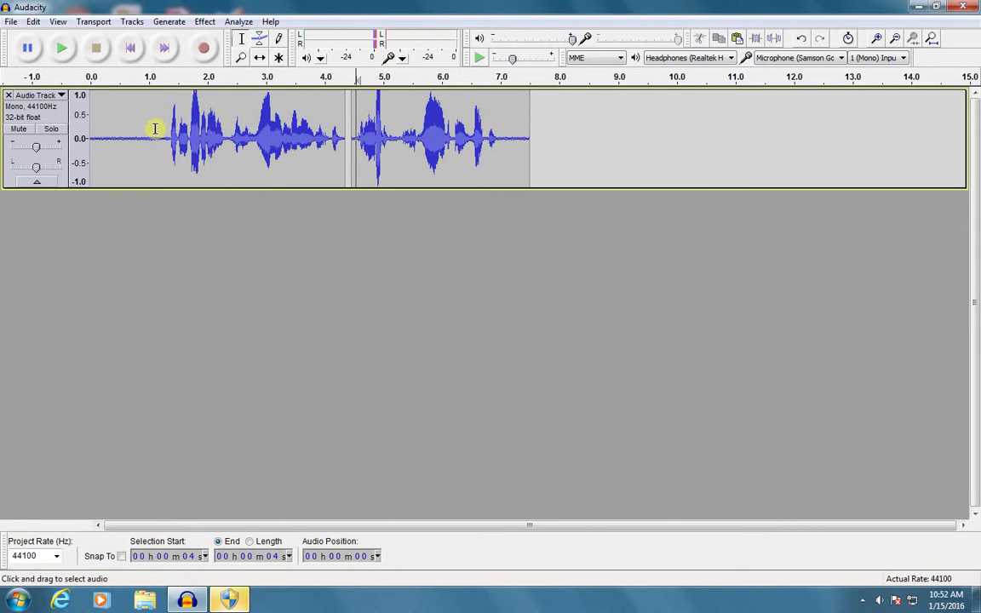
pyautogui.click(150, 126)
pyautogui.click(64, 48)
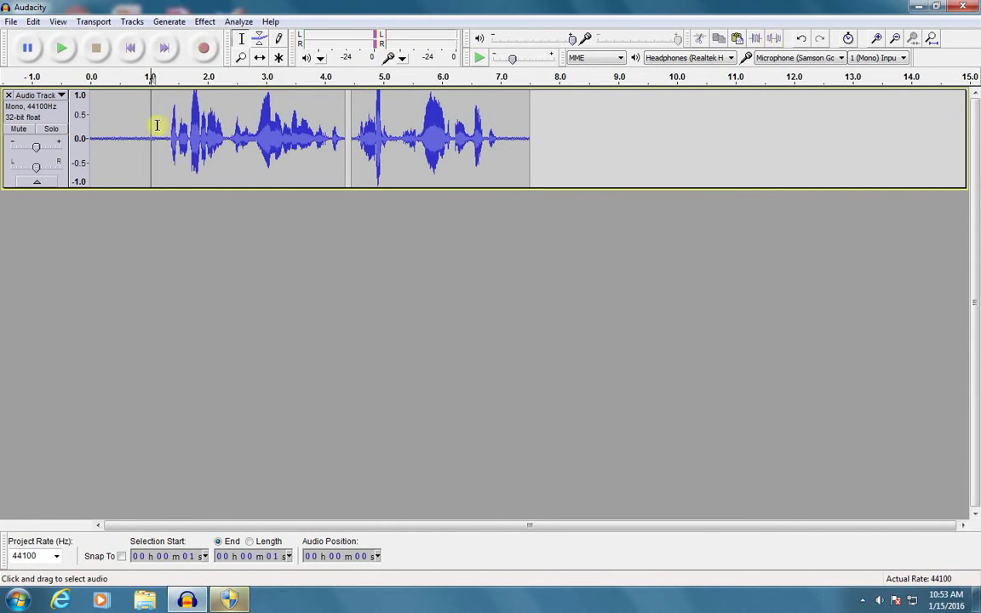
# Step: Select the leading dead air from about 0.3 s to 0.85 s
pyautogui.moveTo(108, 139); pyautogui.dragTo(141, 139)
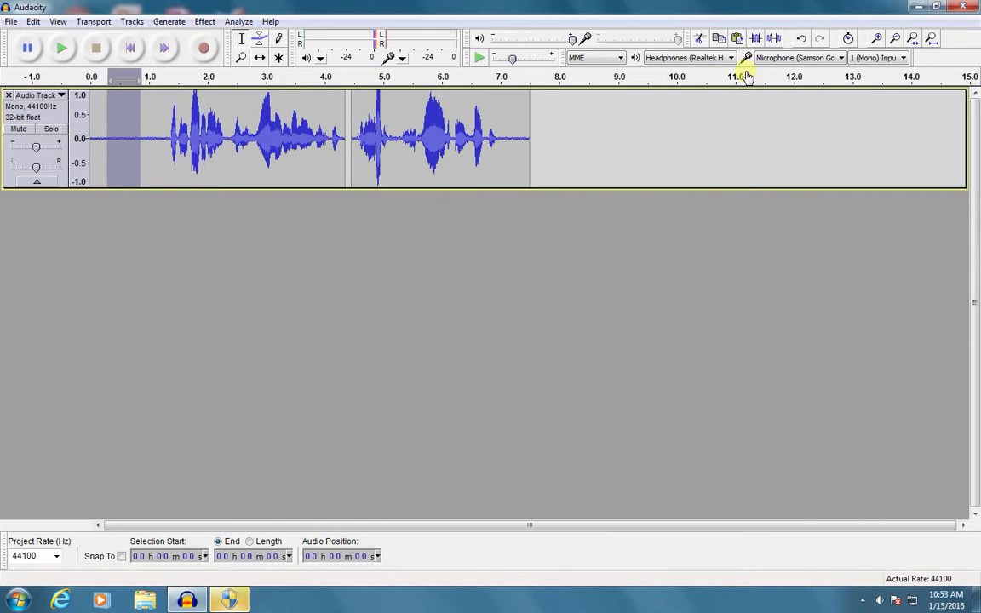